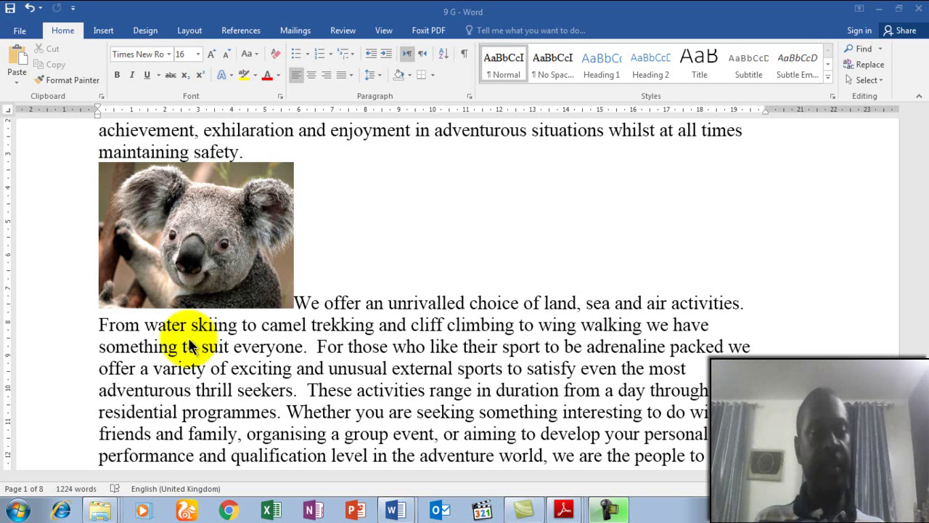
Step: Apply Square text wrapping to the koala picture from its right-click menu
click(232, 286)
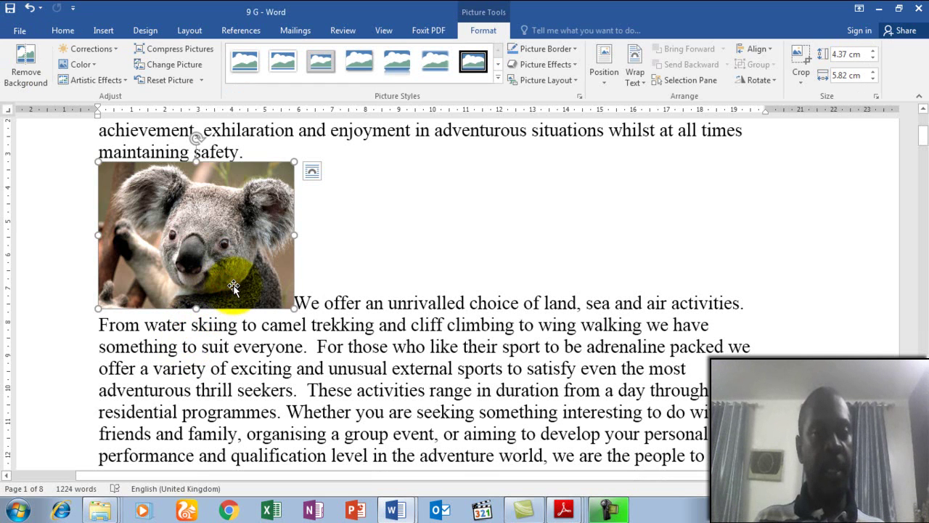
right_click(256, 226)
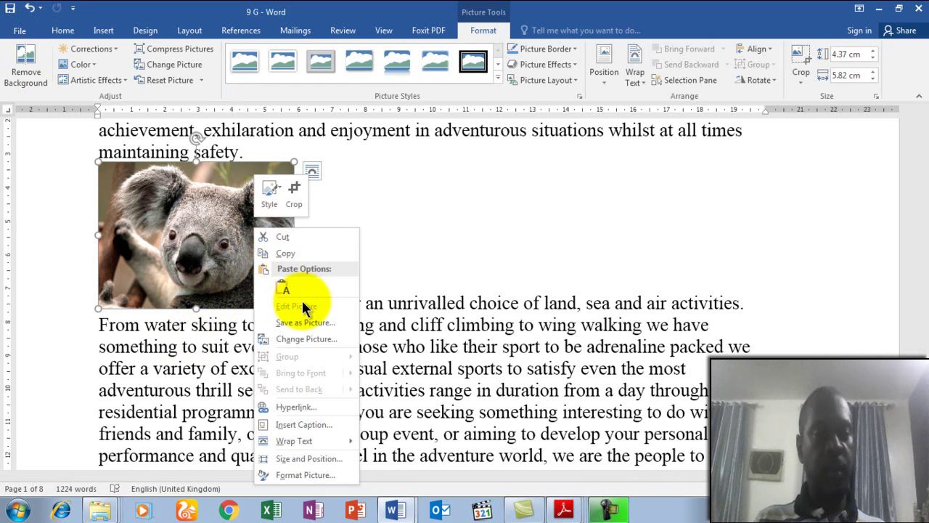
mouse_move(299, 439)
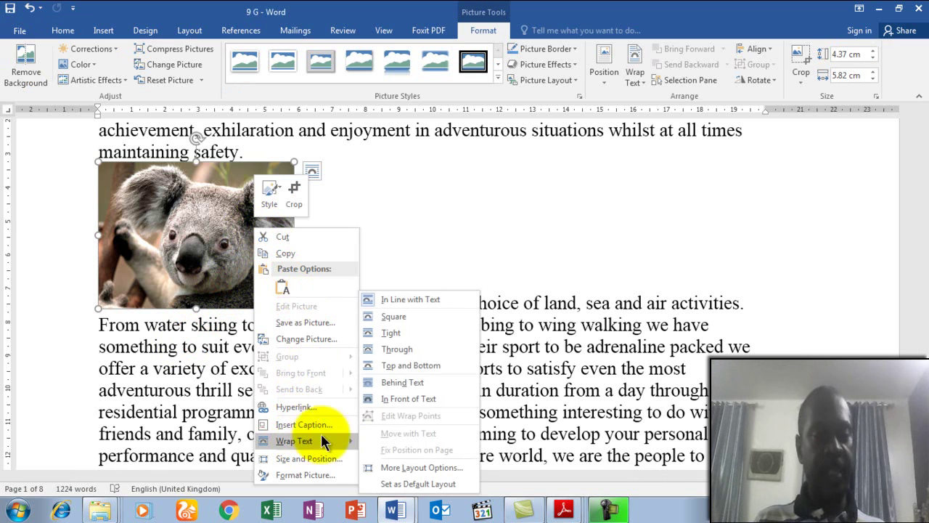
click(411, 316)
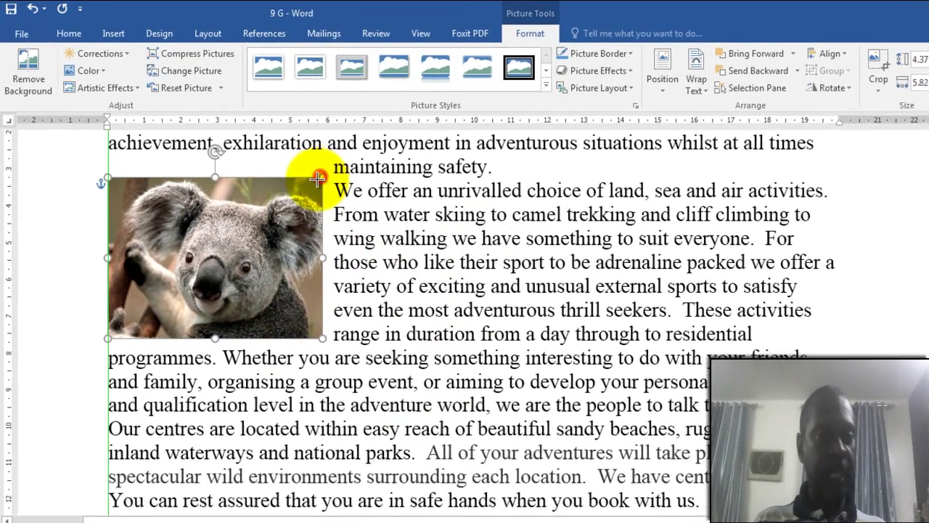
Step: Drag the koala picture upward in small nudges until 'We offer an unrivalled choice' wraps beside it
drag(290, 165, 280, 169)
drag(322, 196, 286, 208)
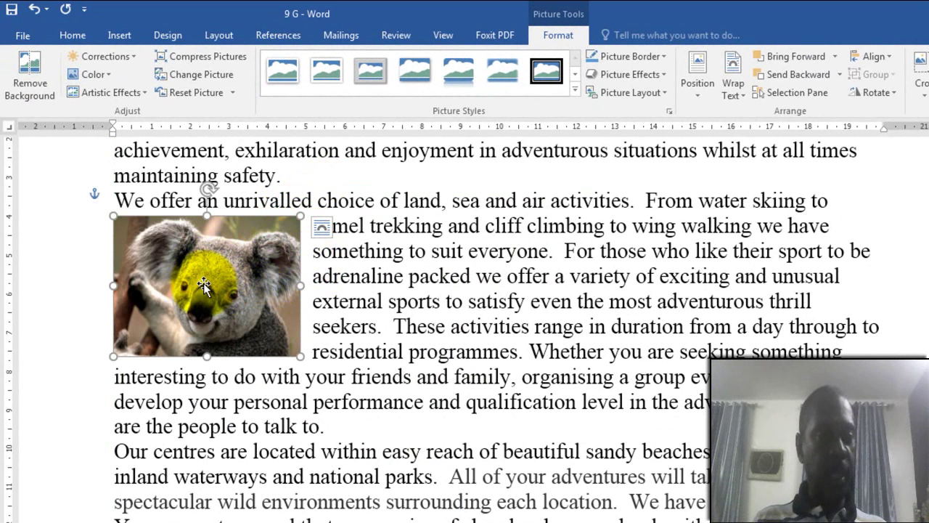
drag(206, 284, 206, 270)
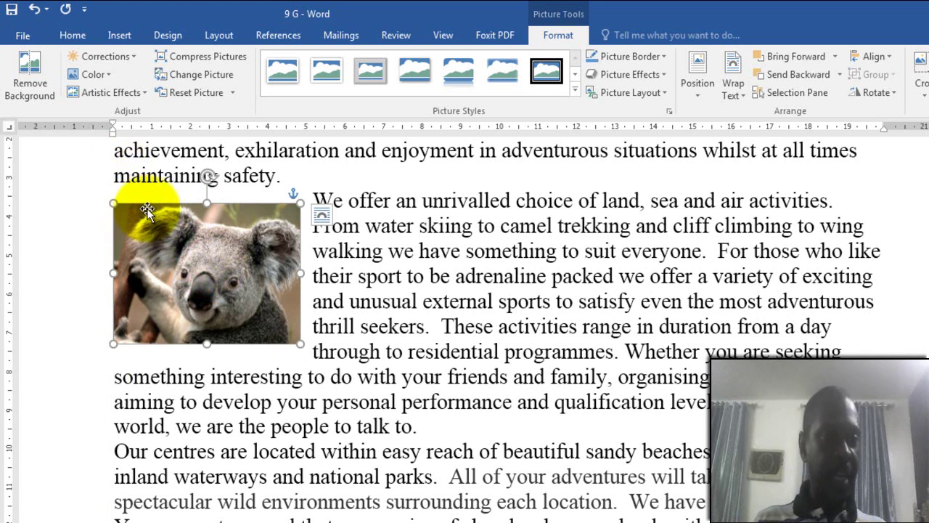
drag(186, 249, 182, 240)
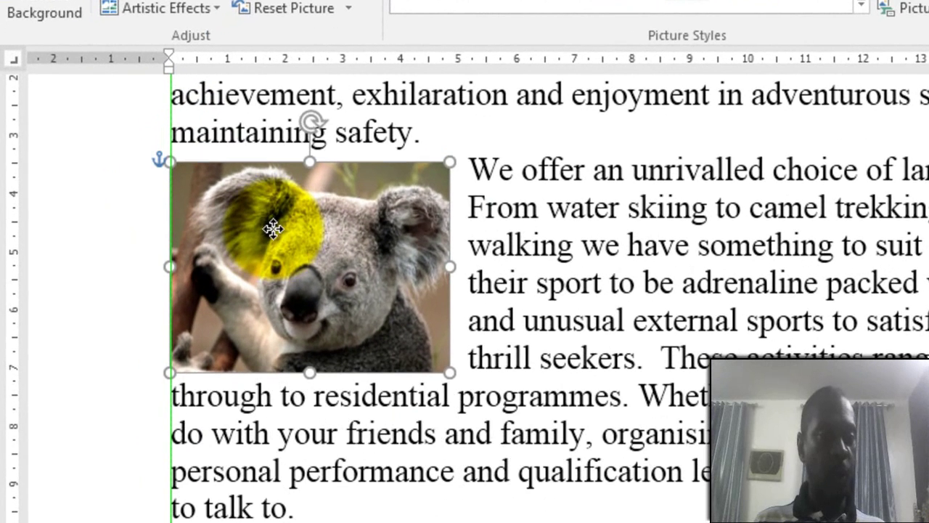
drag(273, 228, 272, 219)
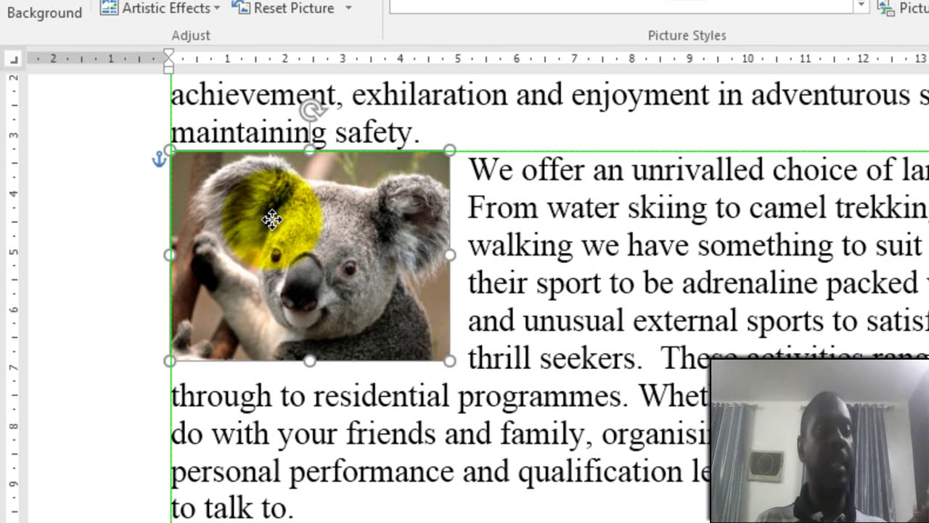
drag(272, 219, 270, 307)
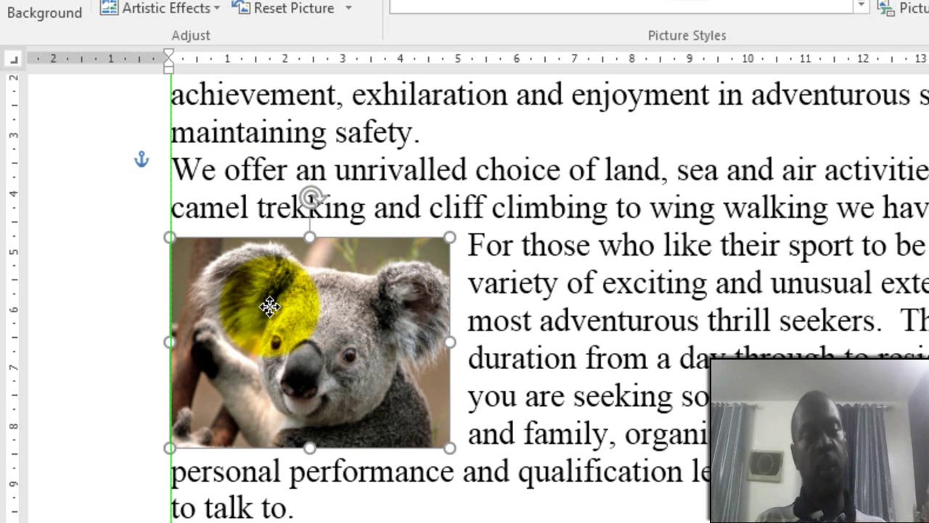
drag(269, 307, 273, 288)
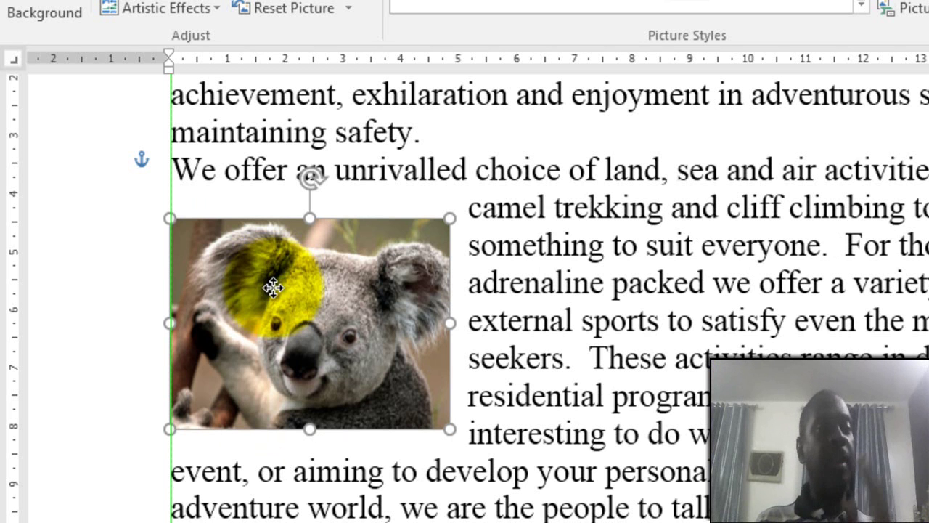
drag(273, 288, 276, 248)
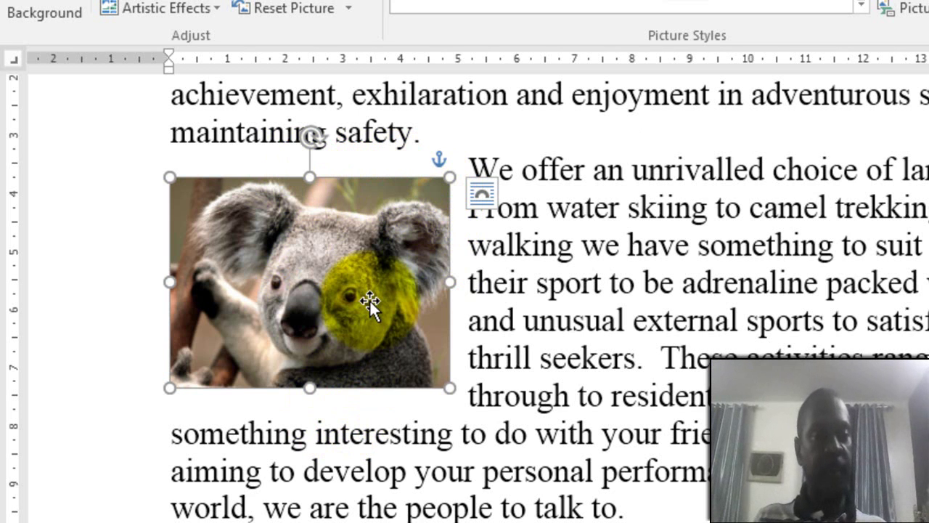
drag(370, 299, 358, 254)
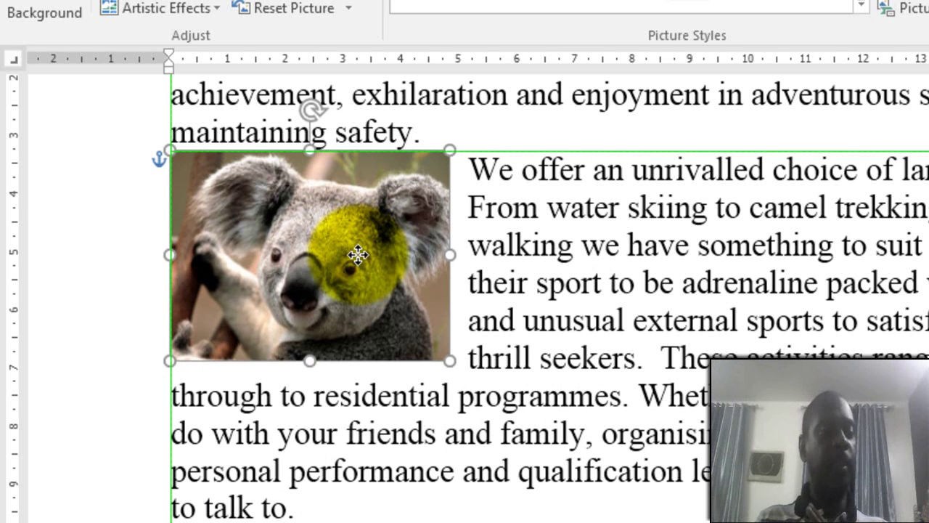
click(502, 357)
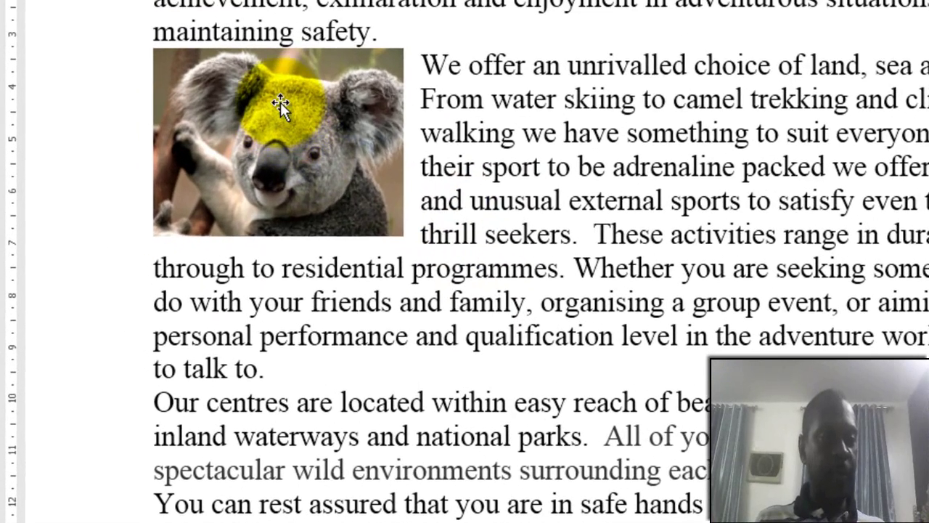
Step: In the Layout dialog's Position tab, keep horizontal Alignment Left relative to Margin and confirm
click(211, 171)
right_click(209, 173)
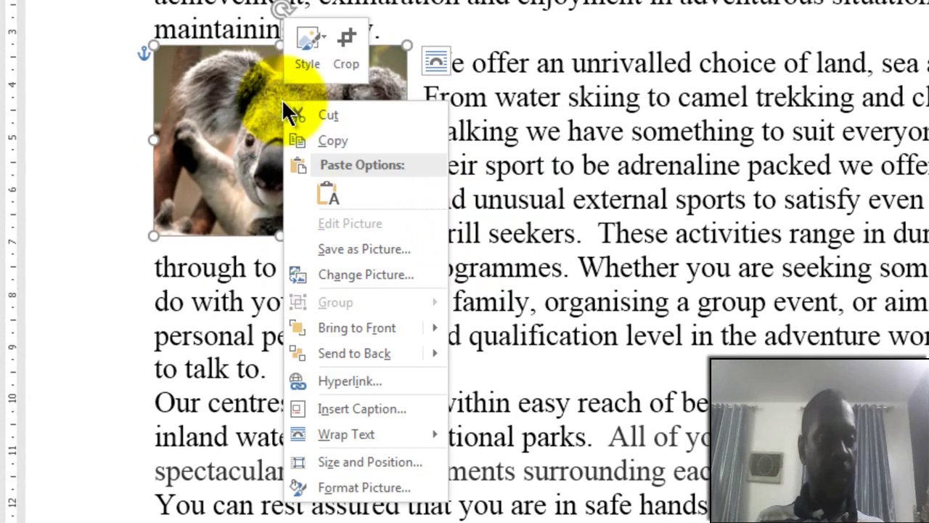
click(390, 462)
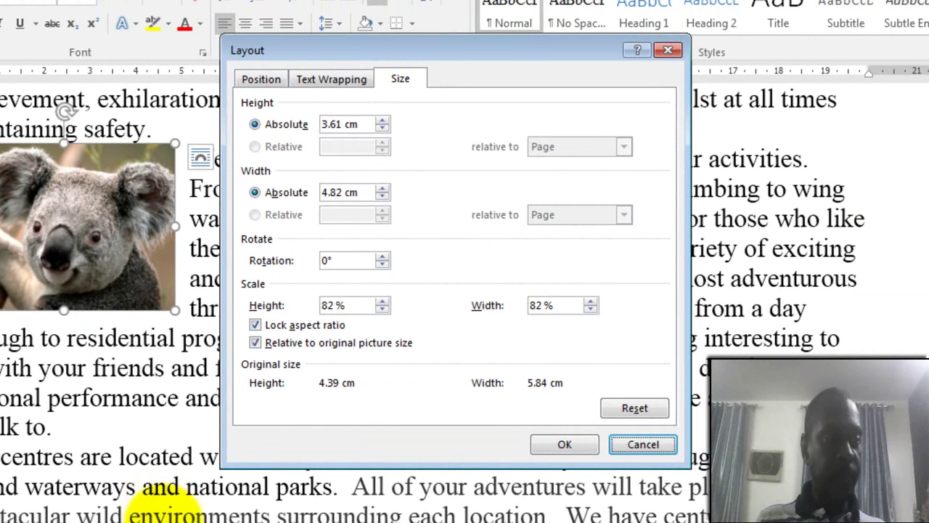
click(263, 77)
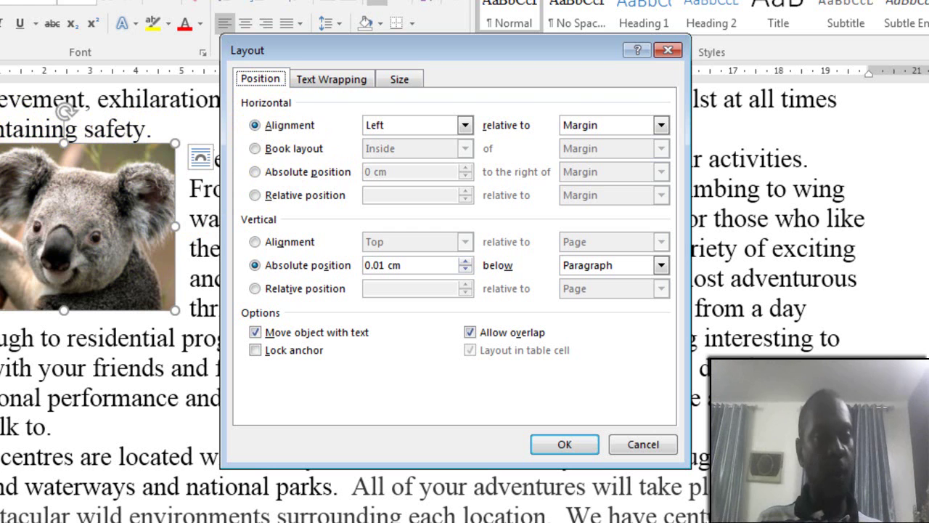
click(399, 122)
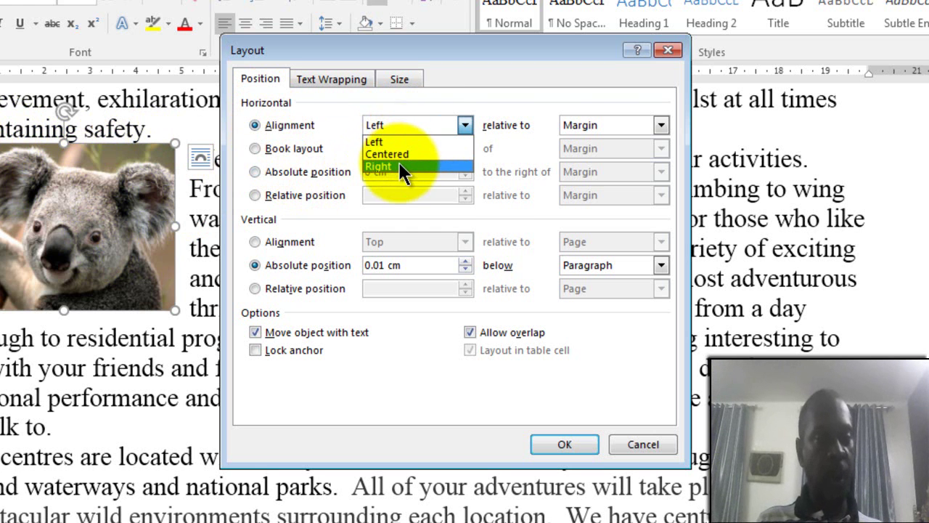
click(397, 125)
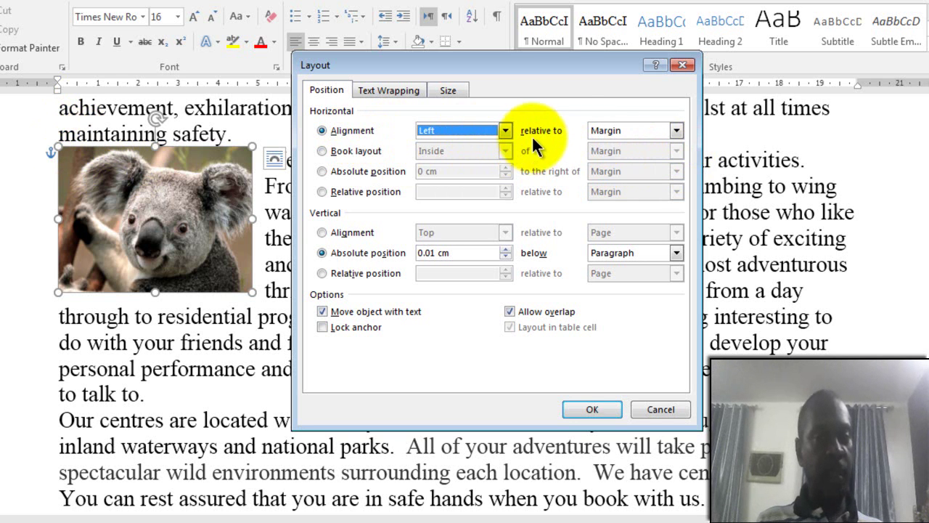
click(601, 132)
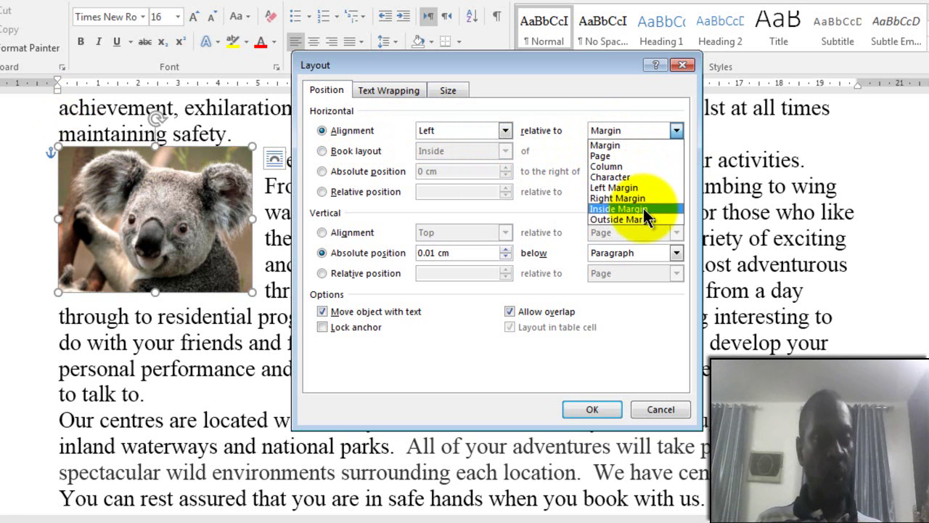
click(607, 145)
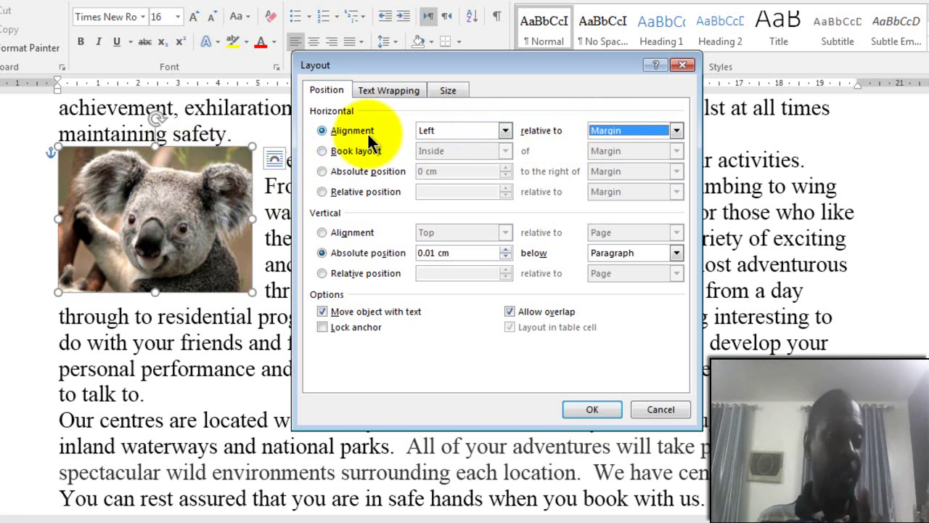
click(595, 409)
Step: Change the picture's horizontal alignment reference from Margin to Page in the Position tab
scroll(535, 336, up, 2)
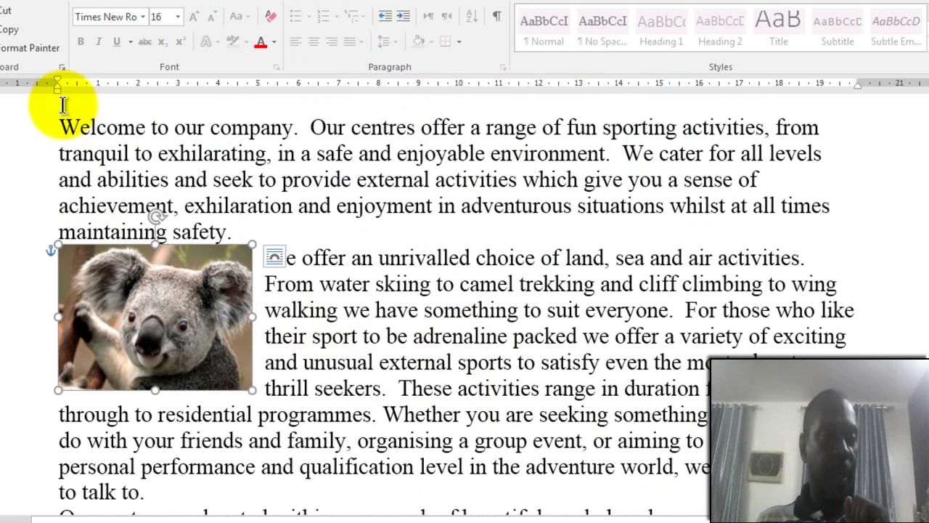
right_click(131, 290)
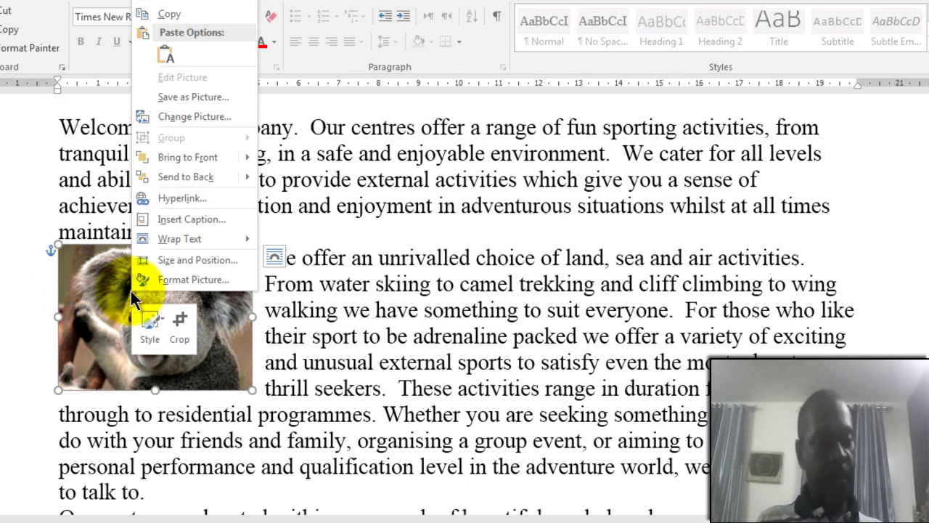
click(216, 261)
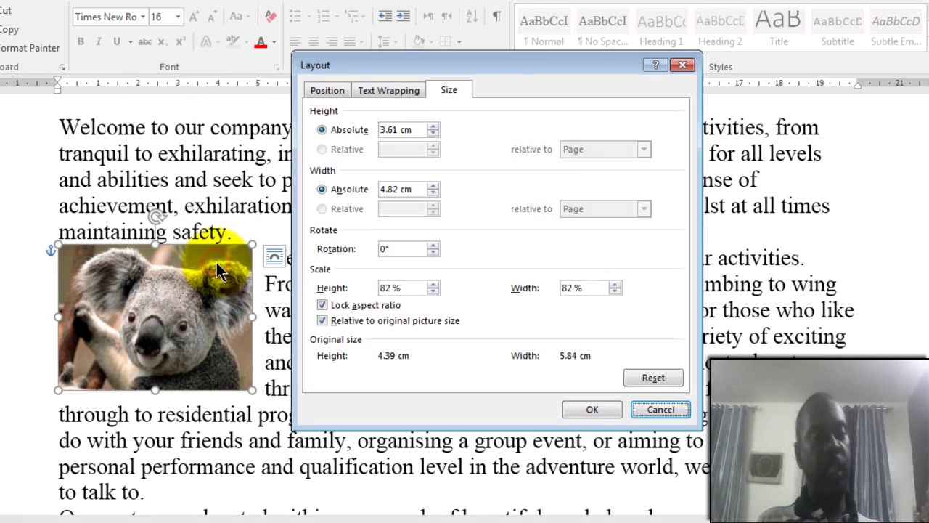
click(327, 89)
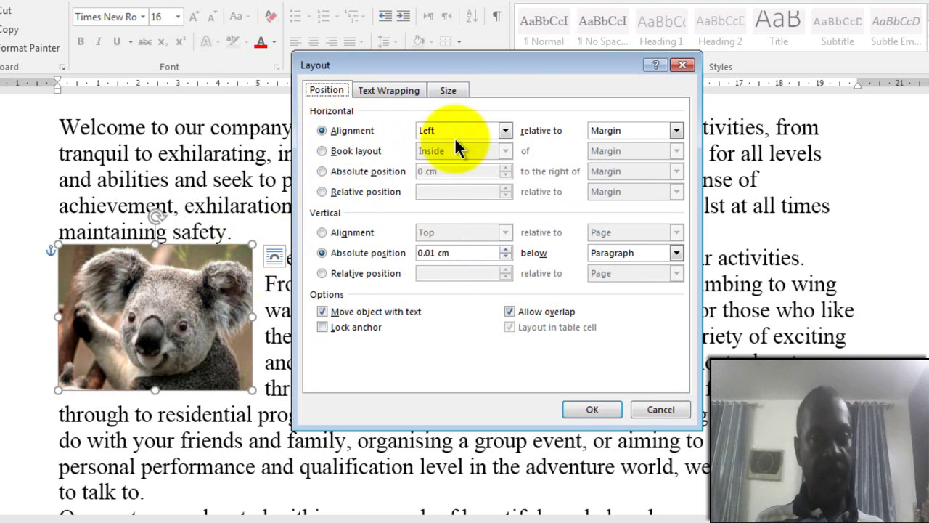
click(675, 130)
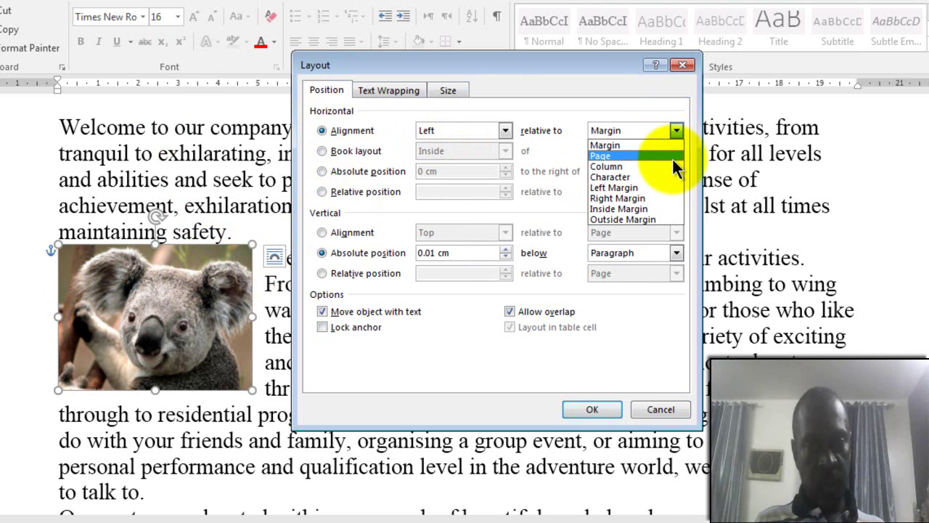
click(636, 155)
click(610, 411)
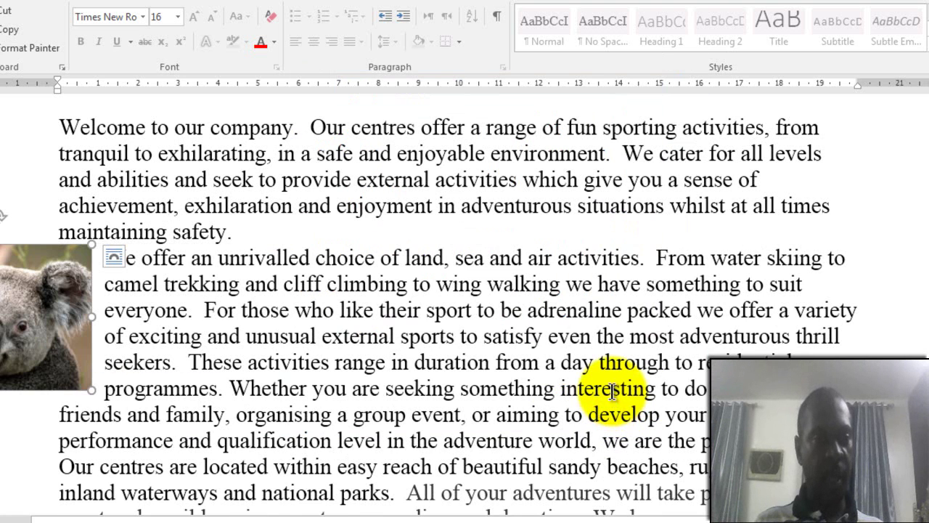
drag(541, 517, 456, 514)
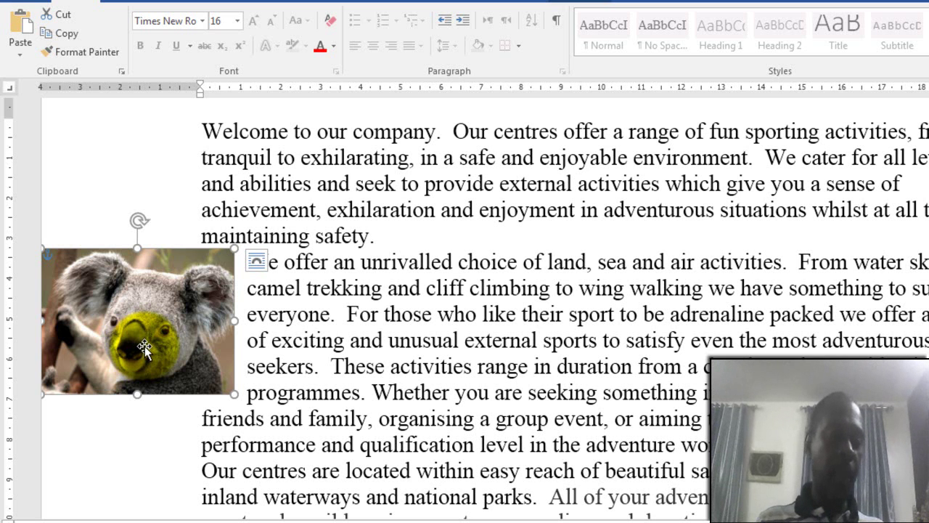
Step: Set the koala picture's horizontal Alignment to Right relative to Page in the Layout dialog
right_click(143, 346)
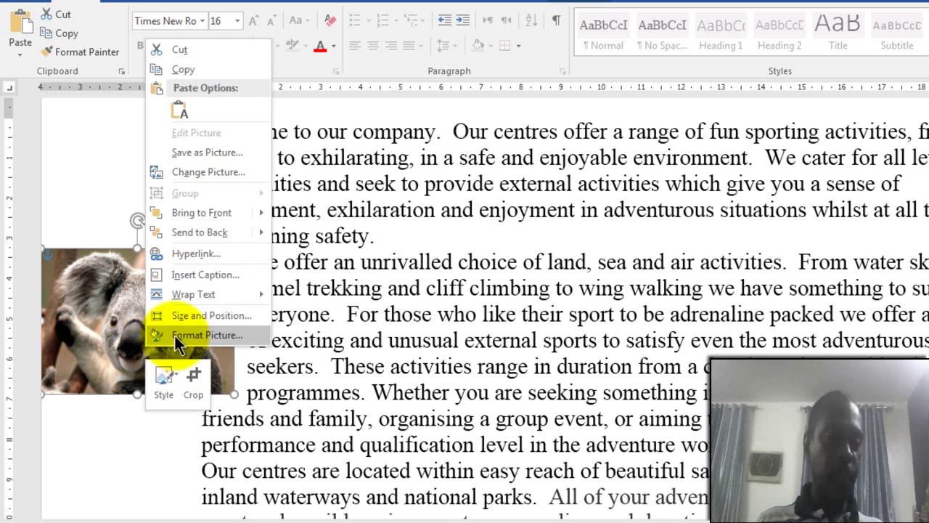
click(213, 316)
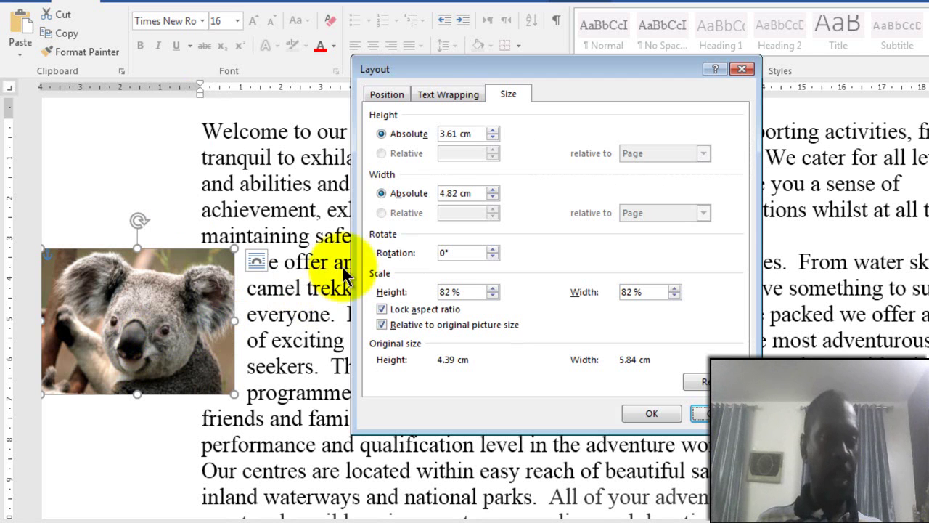
click(387, 95)
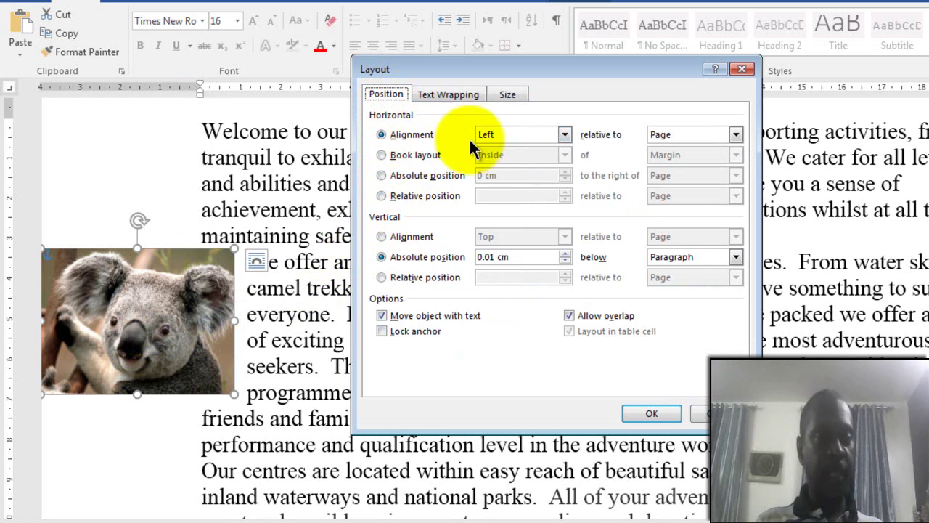
click(508, 133)
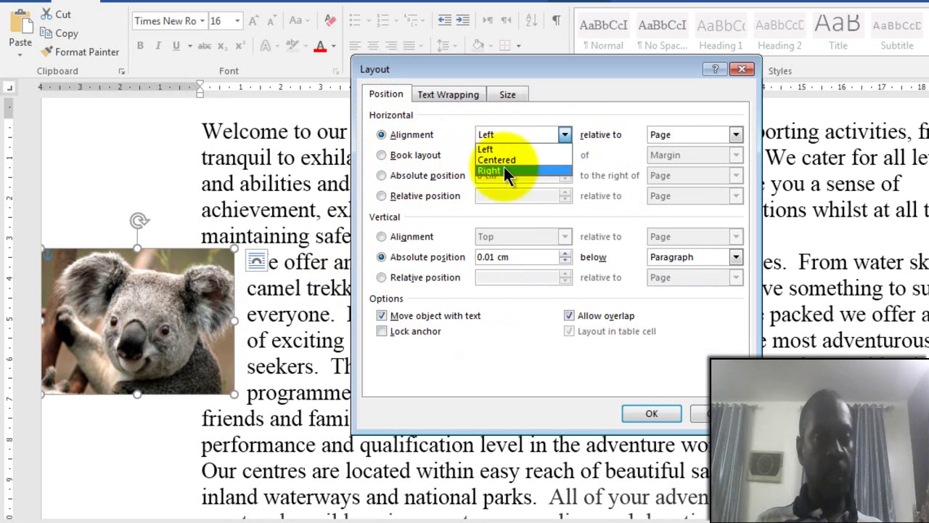
click(503, 171)
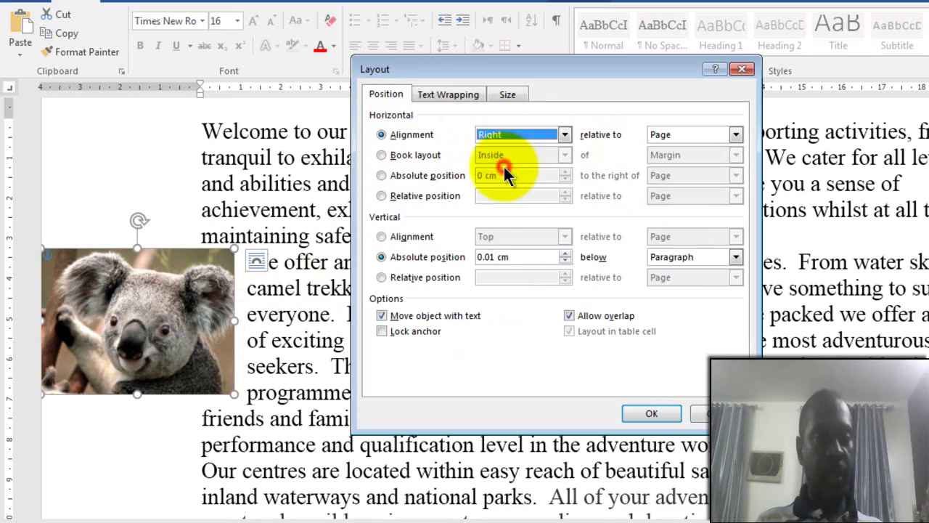
click(649, 413)
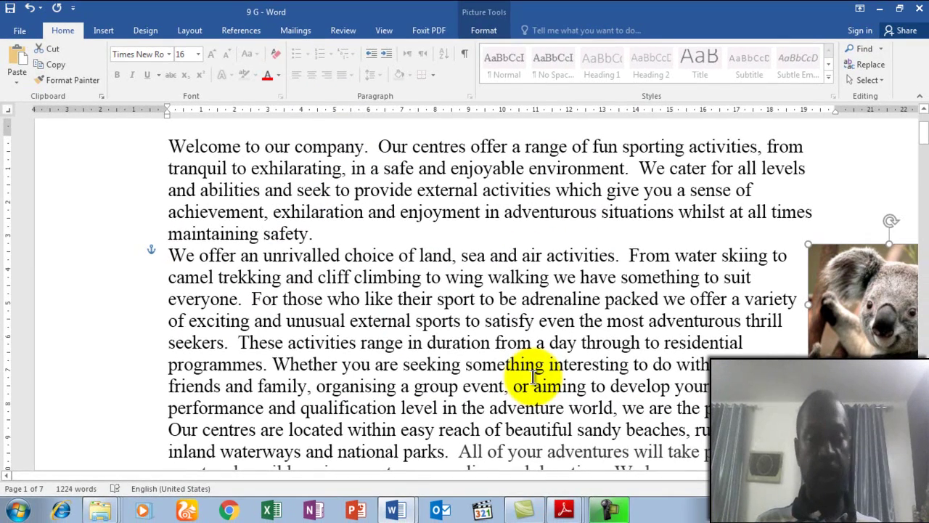
drag(557, 471, 619, 469)
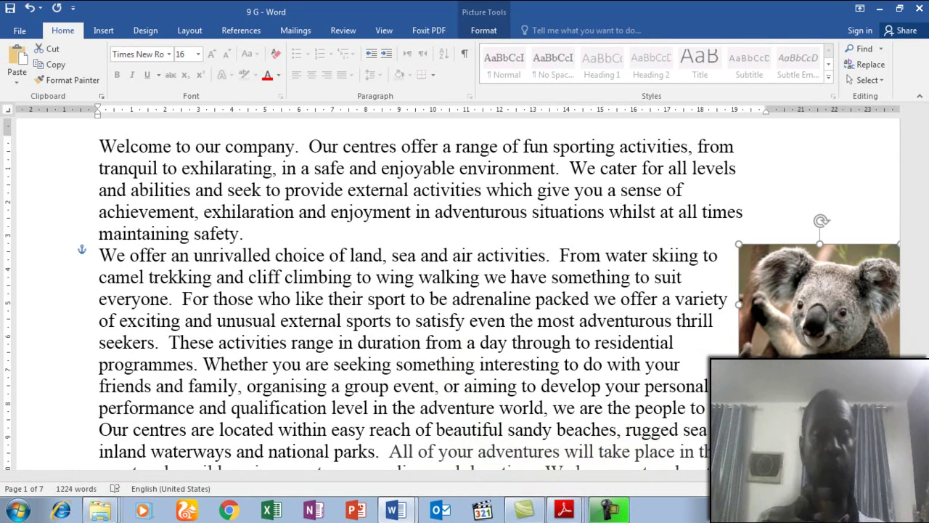
Step: Set the koala picture's horizontal Alignment to Left relative to Margin on the Position tab
right_click(833, 312)
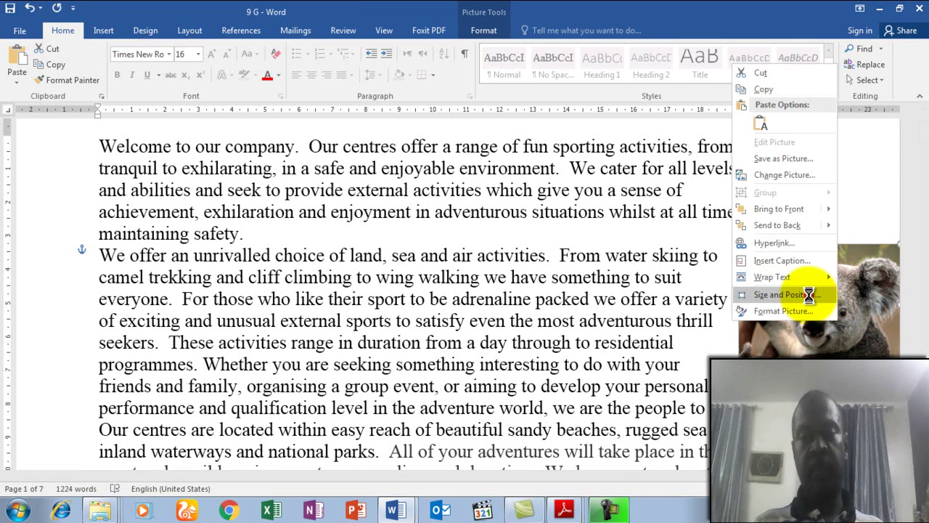
click(810, 297)
click(327, 118)
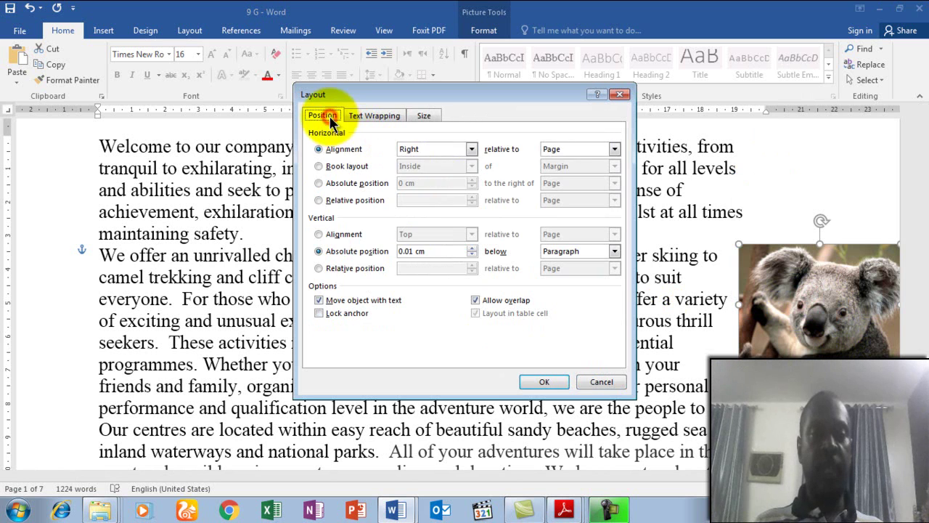
click(407, 149)
click(415, 162)
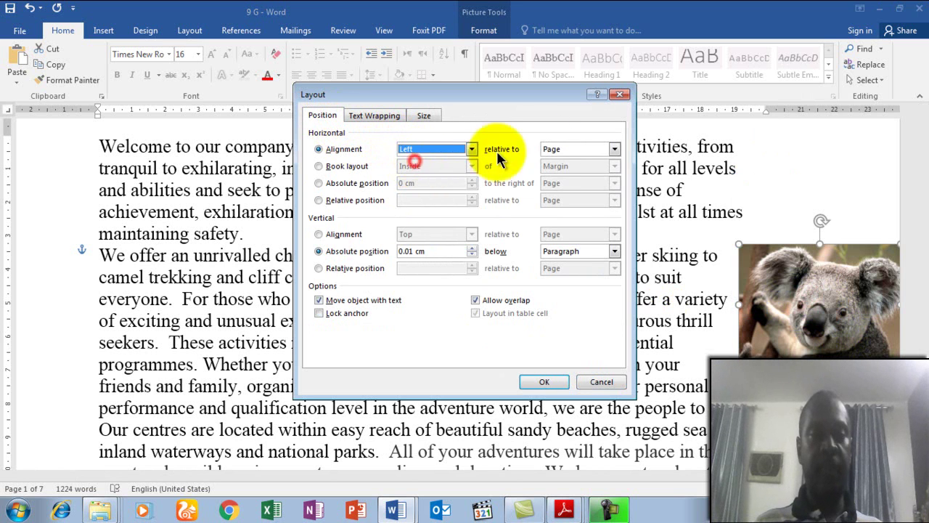
click(551, 149)
click(558, 161)
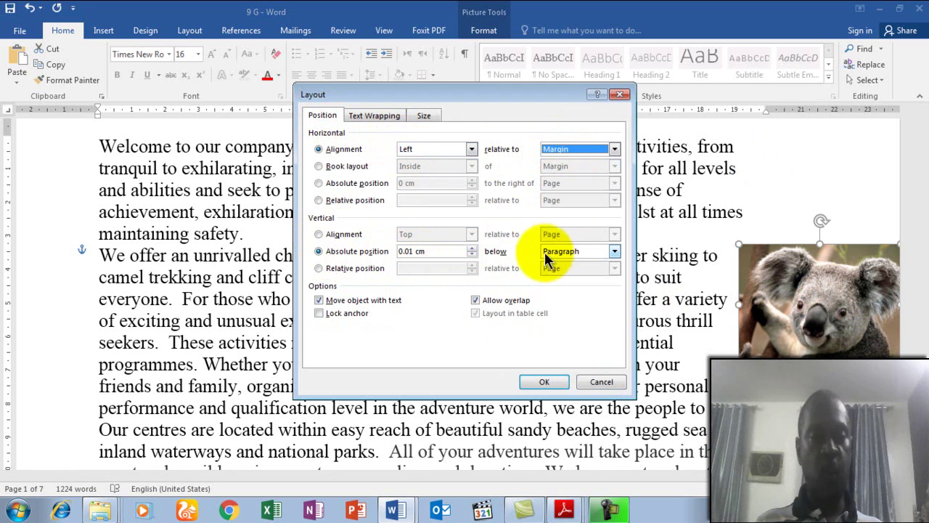
Step: Keep an absolute vertical position, recheck Left alignment, and apply the margin-based position
click(338, 234)
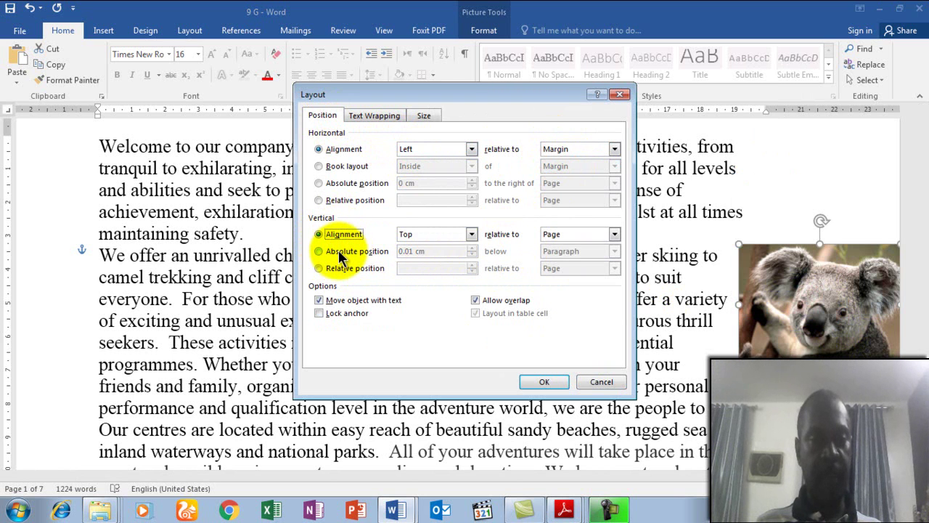
click(339, 252)
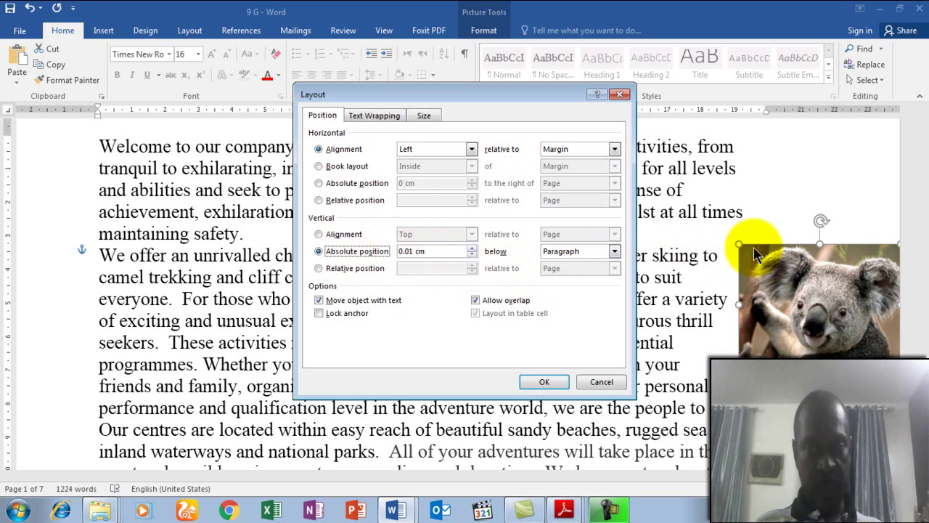
click(407, 149)
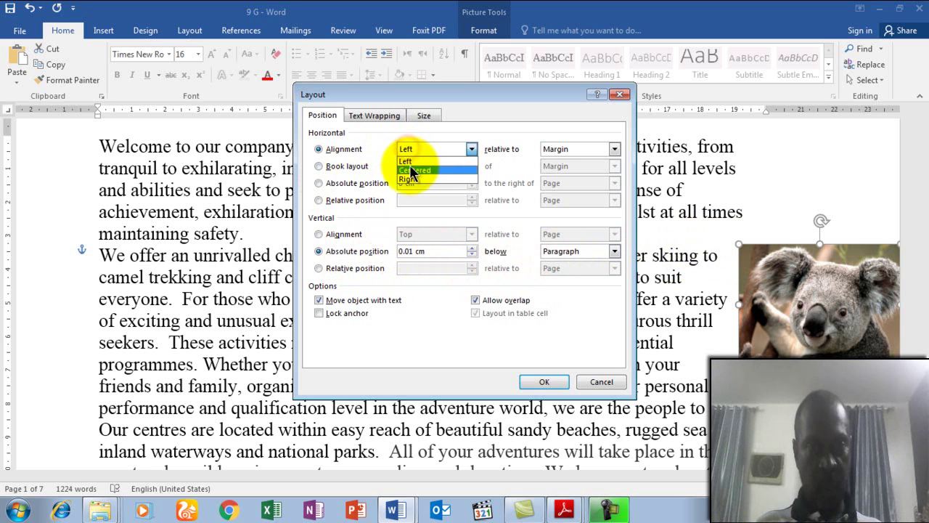
click(405, 160)
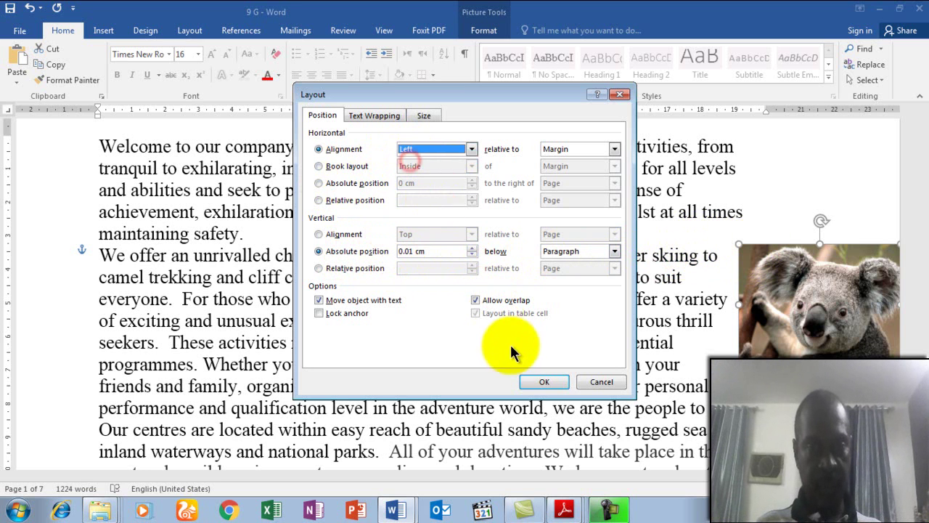
click(545, 382)
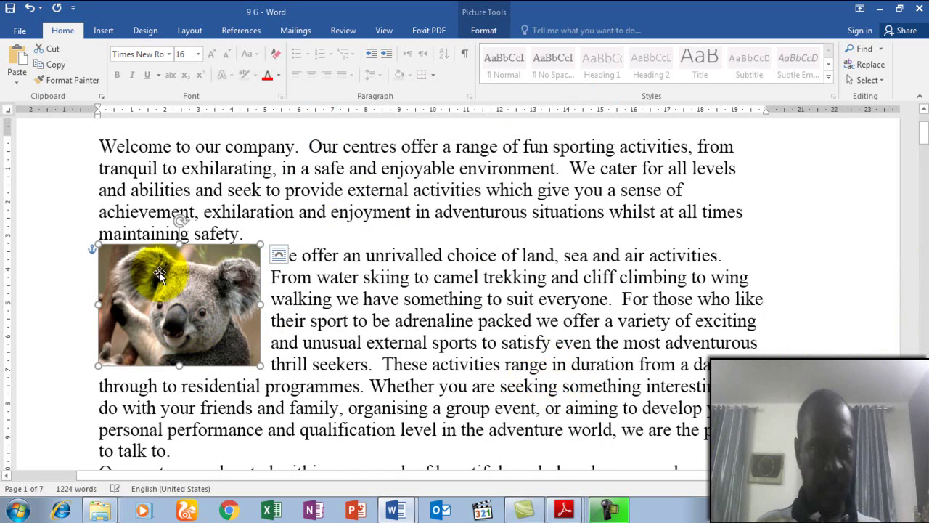
Step: Set the picture's vertical absolute position to 1 cm below Paragraph in the Layout dialog
right_click(207, 299)
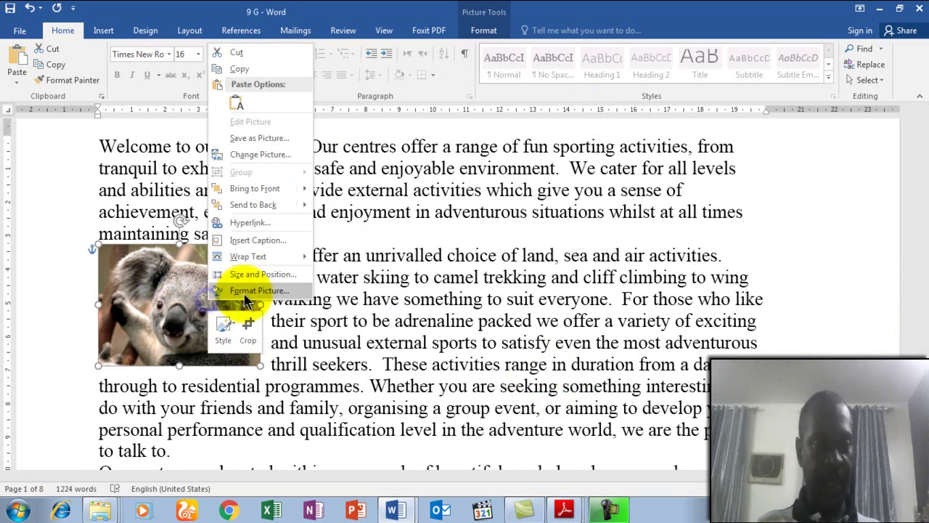
click(255, 275)
click(323, 116)
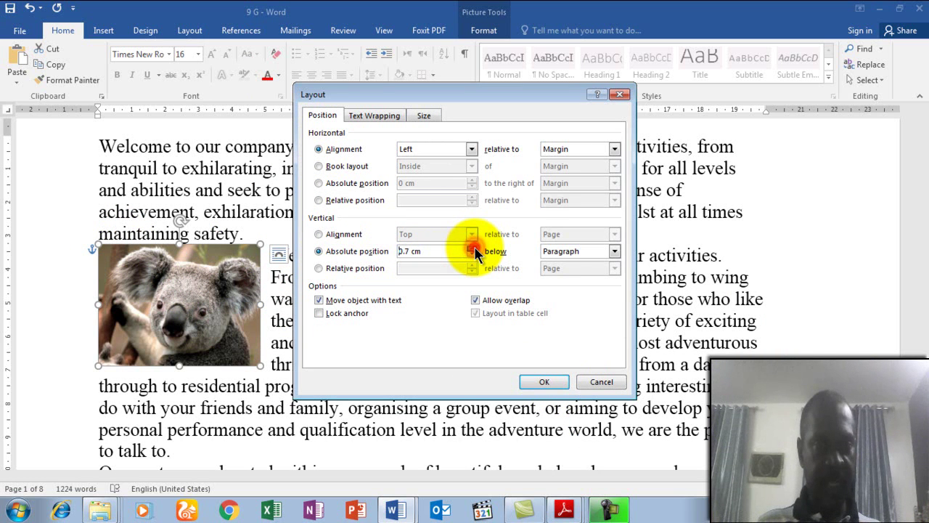
click(537, 382)
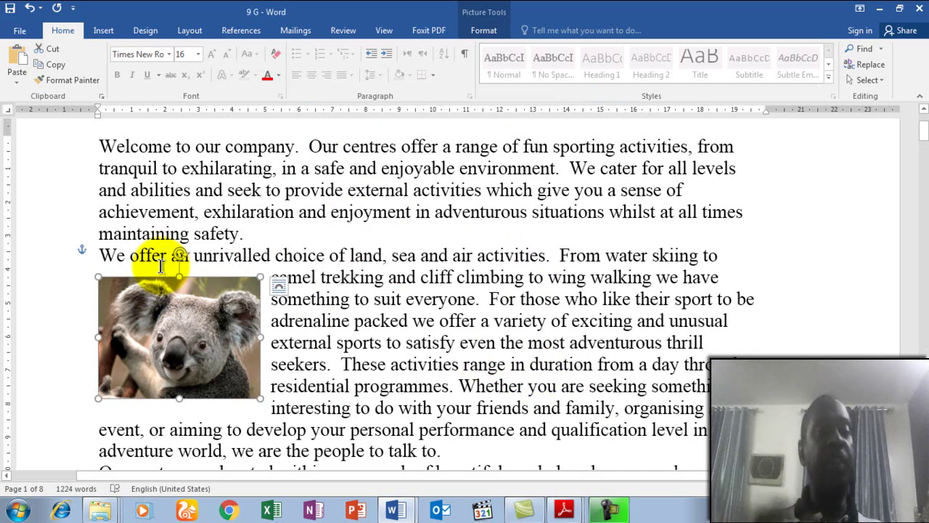
Step: Drag the koala picture up until the green guide shows its top level with 'We offer'
mouse_move(165, 288)
mouse_down()
mouse_move(165, 275)
mouse_move(155, 276)
mouse_move(165, 271)
mouse_up()
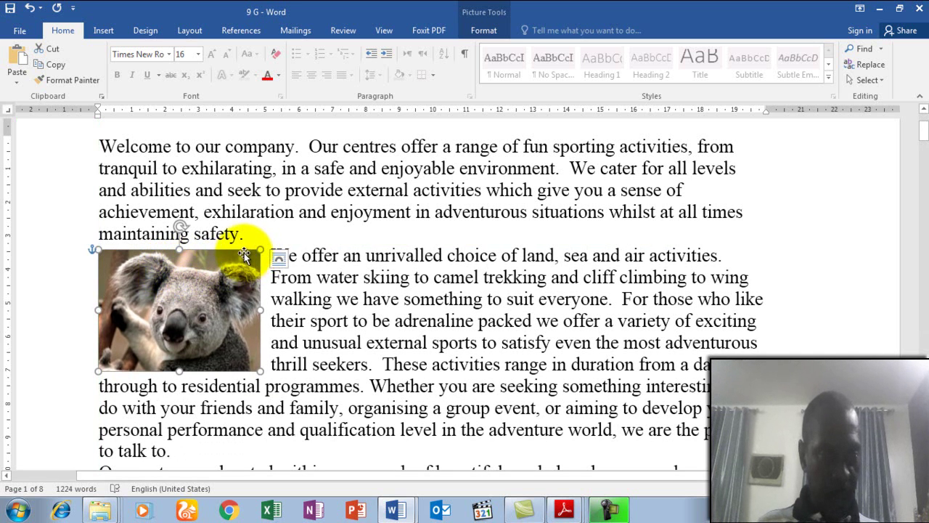